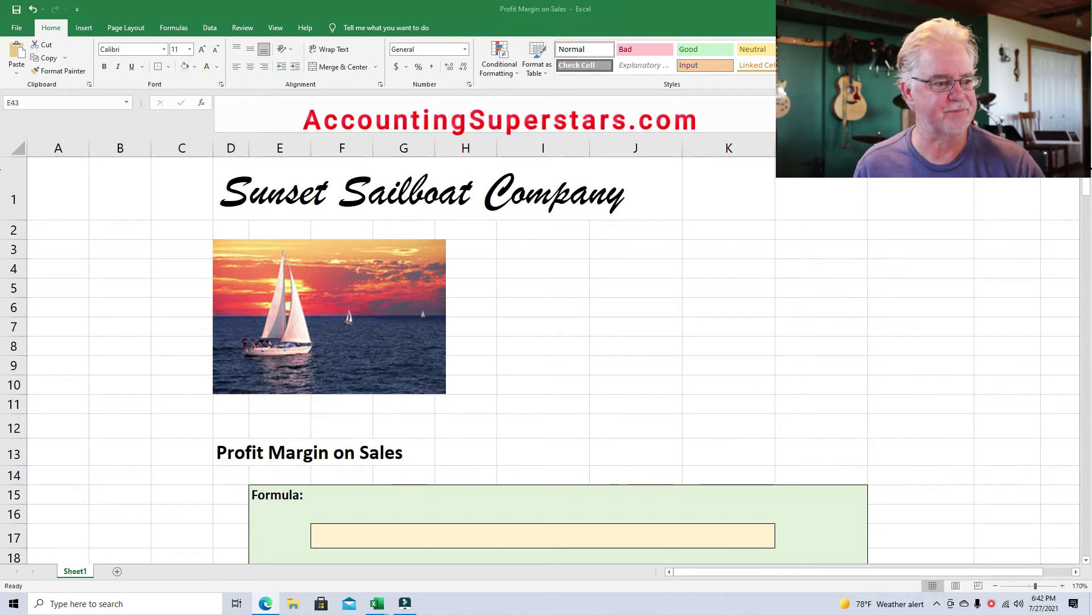
Make the F17 text 'Profit Margin on Sales = Net Income / Sales' black.
click(1085, 195)
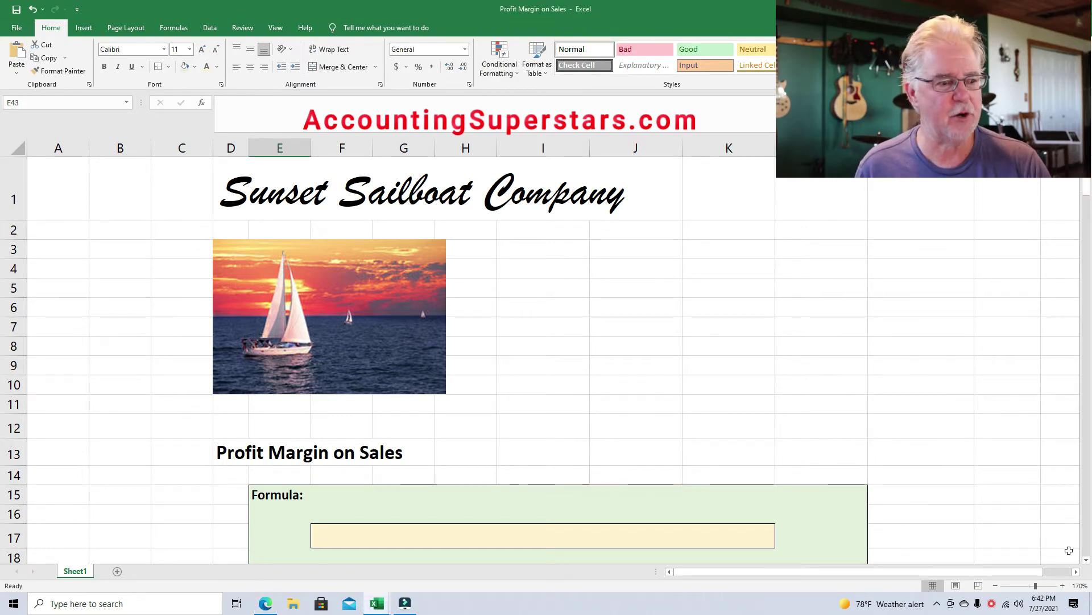
click(1085, 560)
click(1086, 560)
click(1085, 559)
click(1086, 560)
click(1085, 560)
click(1085, 560)
click(1086, 560)
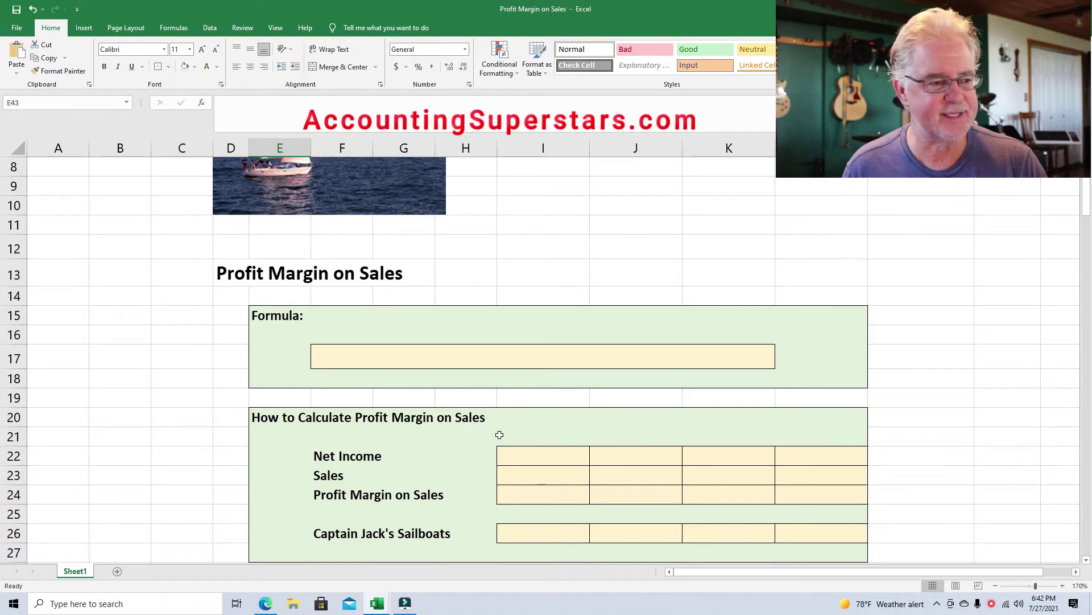
click(370, 359)
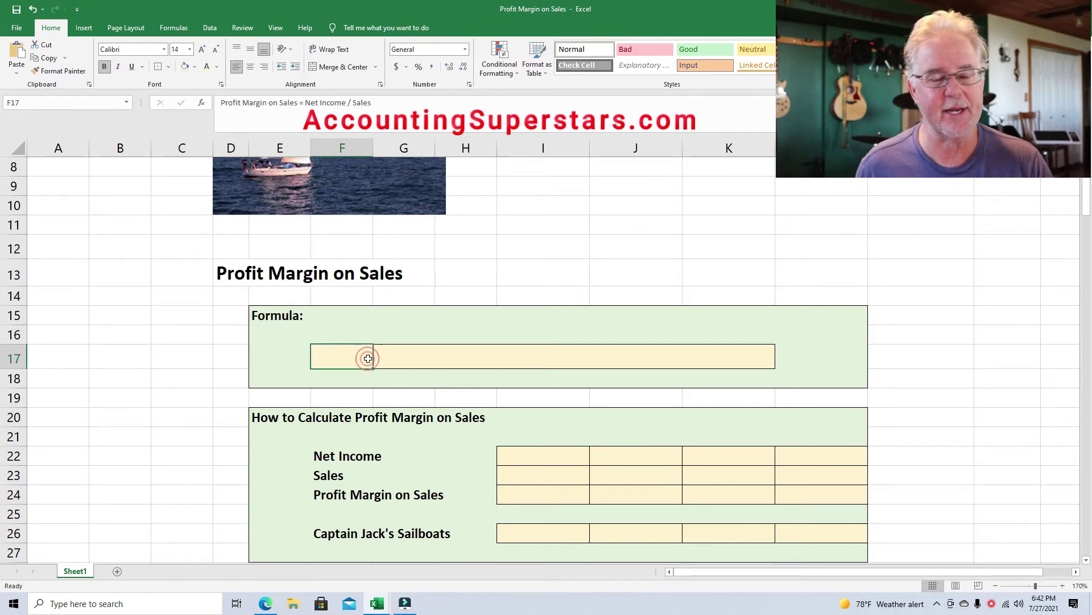
click(218, 67)
click(222, 112)
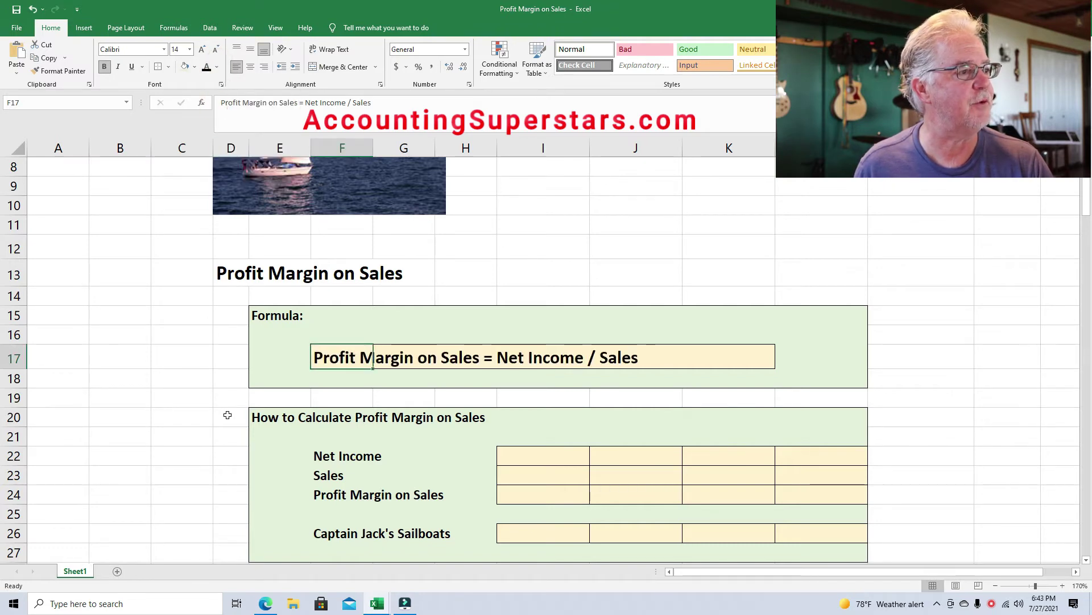
click(225, 424)
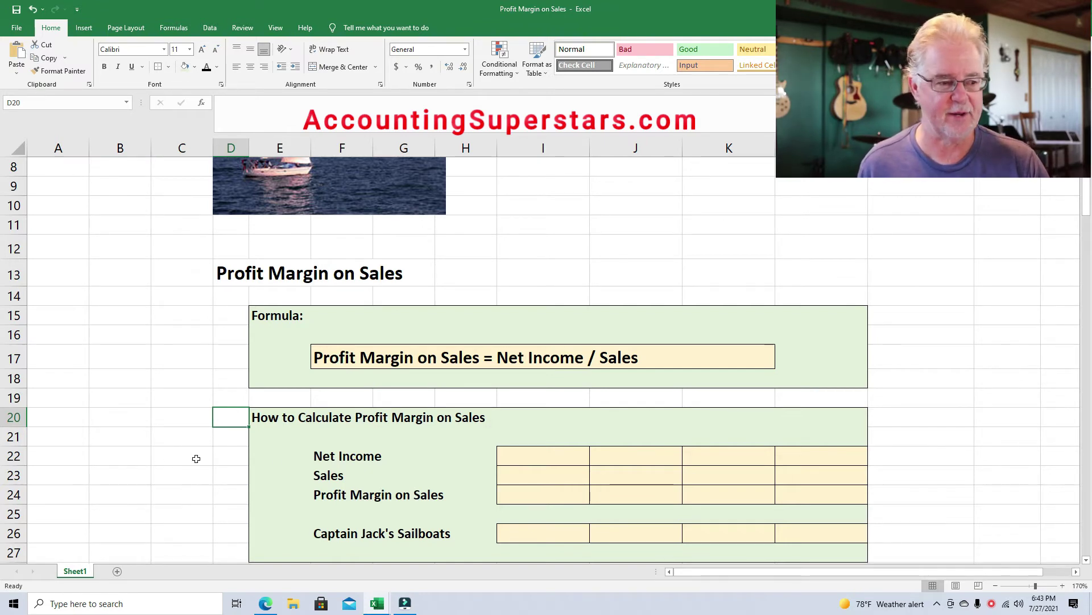
Split the window at row 28 so the calculation table stays in the top pane.
drag(1087, 563, 1086, 562)
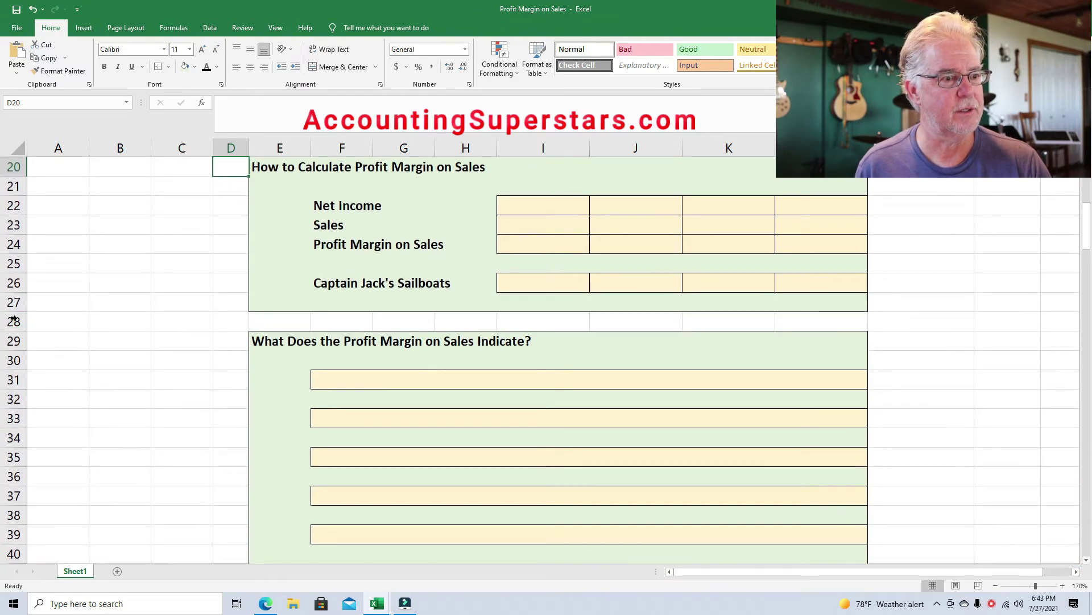
click(13, 321)
click(269, 29)
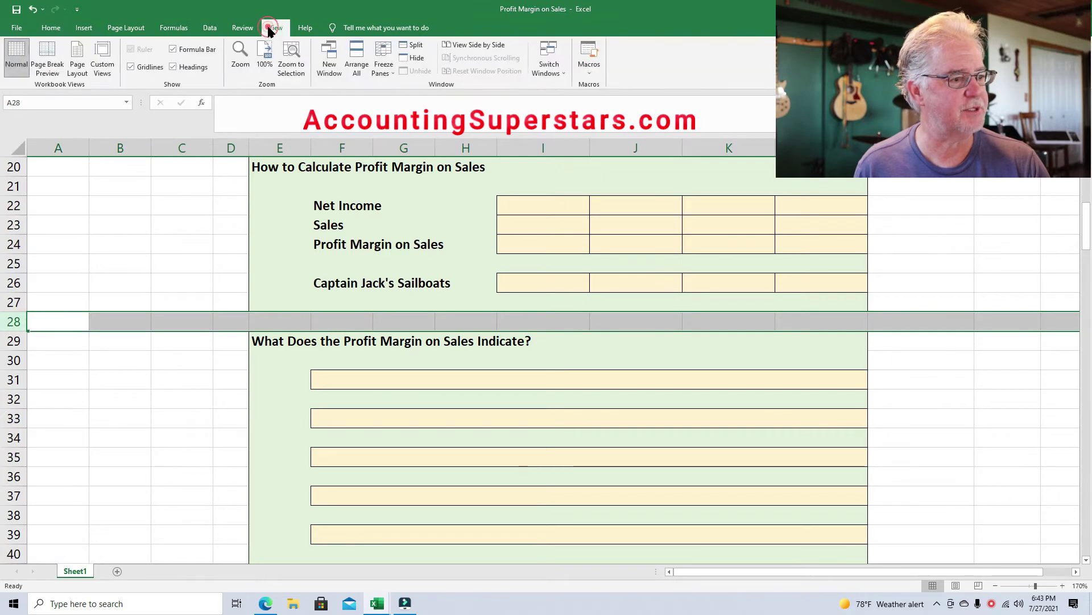
click(412, 45)
Move the lower pane down to the 20X1 Net Income total in row 70.
click(590, 369)
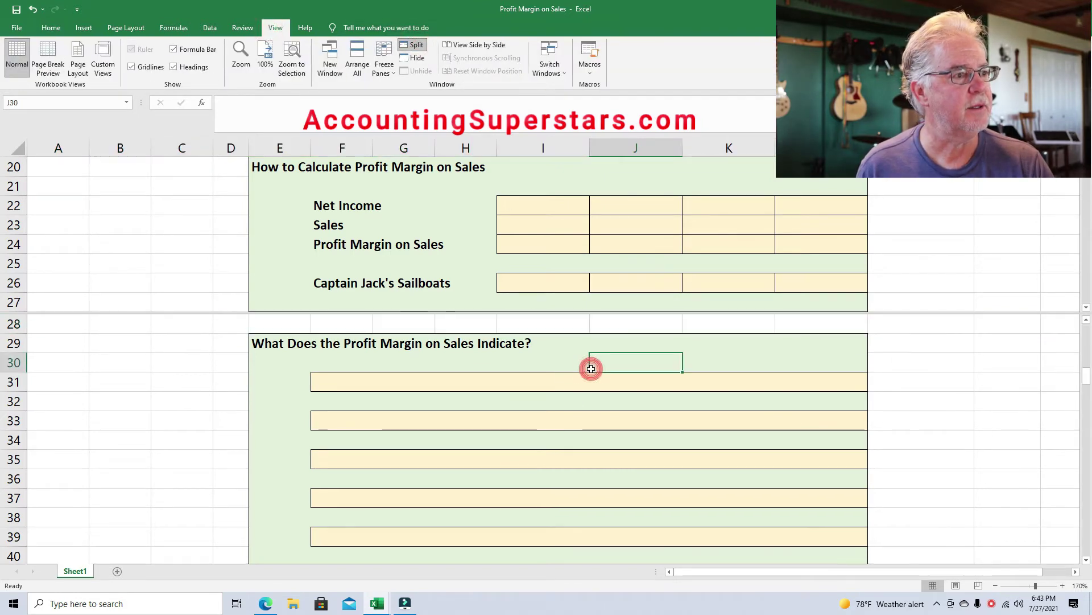
key(Down)
key(Down)
key(Down)
key(Down)
key(Down)
key(Down)
key(Down)
key(Down)
key(Down)
key(Down)
key(Down)
key(Down)
key(Down)
key(Down)
key(Down)
key(Down)
key(Down)
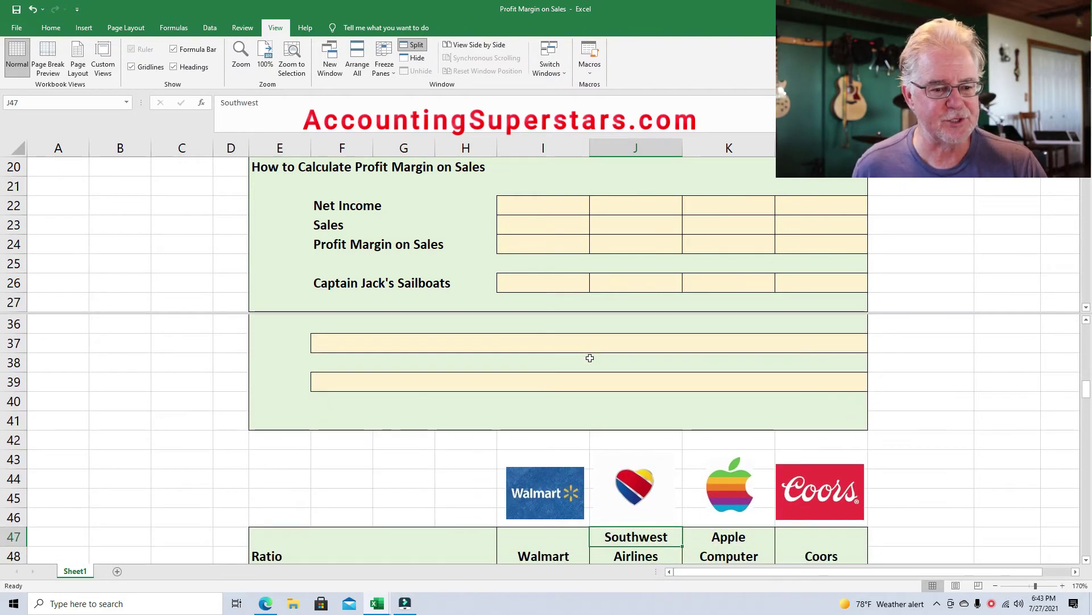
key(Down)
key(Down)
key(Down)
key(Down)
key(Down)
key(Down)
key(Down)
key(Down)
key(Down)
key(Down)
key(Down)
key(Down)
key(Down)
key(Down)
key(Down)
key(Down)
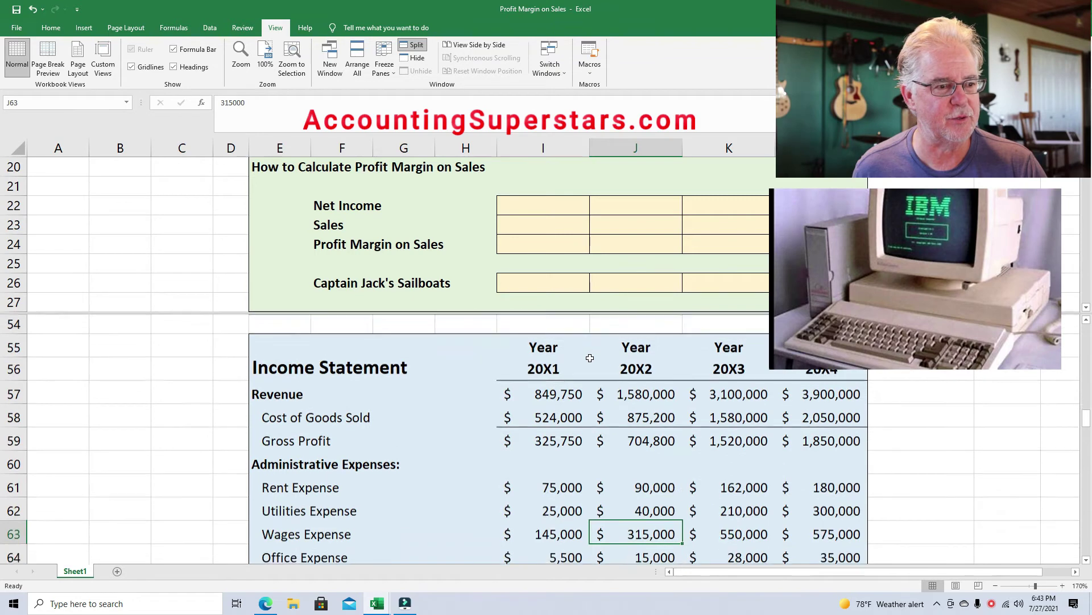
key(Down)
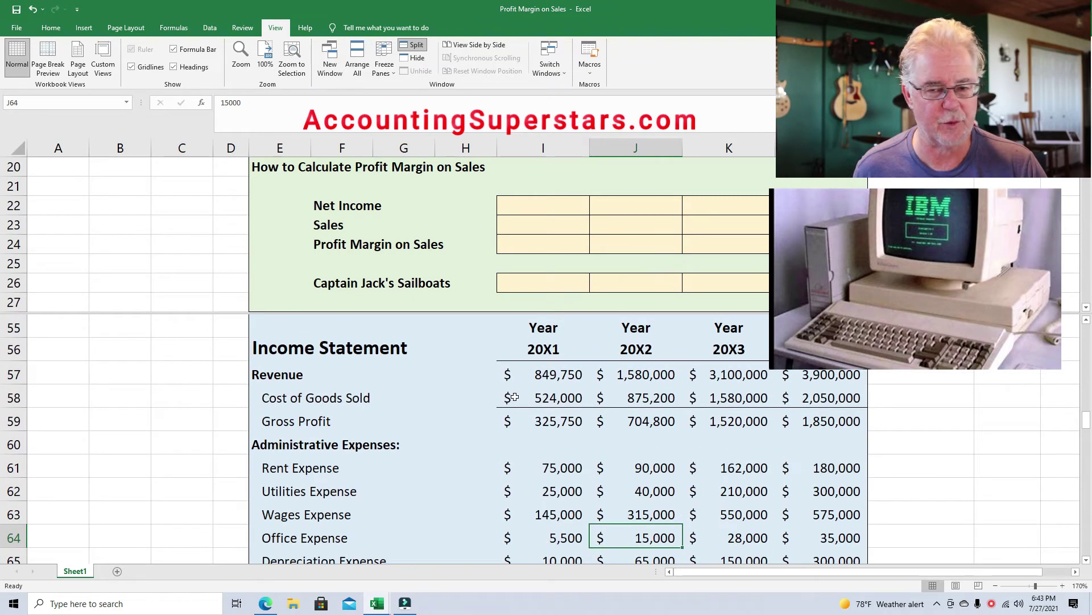
click(543, 387)
key(Down)
key(Down)
key(Down)
key(Down)
key(Down)
key(Down)
key(Down)
key(Down)
key(Down)
key(Down)
key(Down)
key(Down)
key(Down)
key(Down)
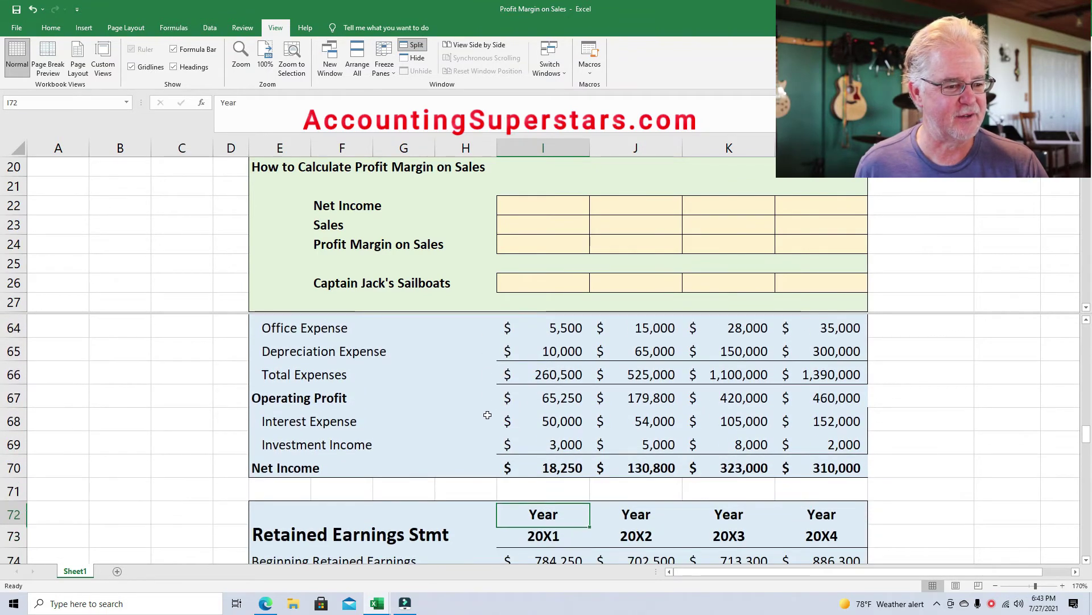
key(Up)
key(Up)
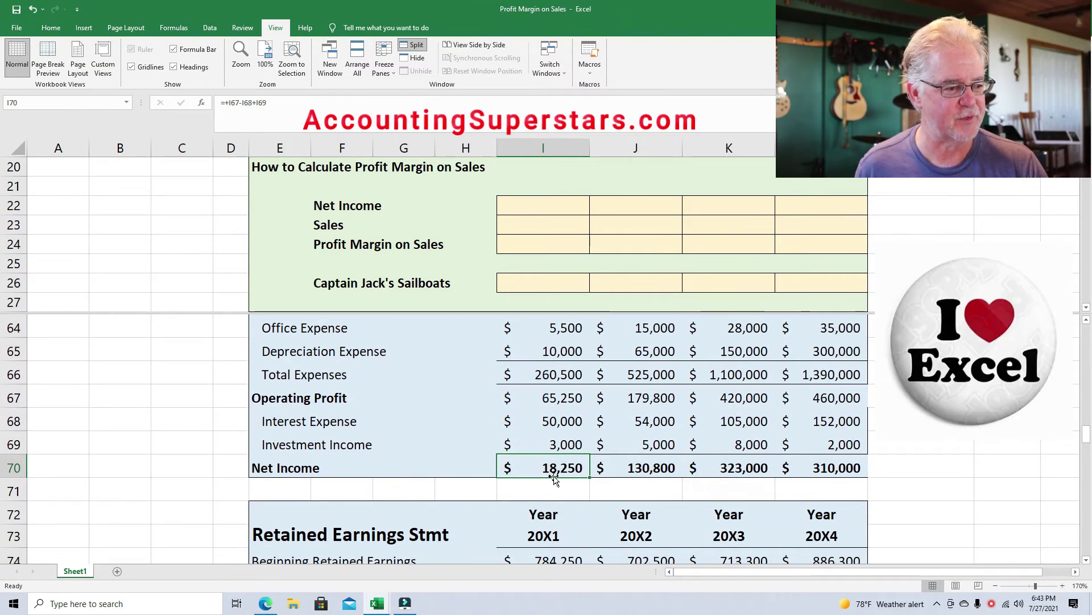
Reveal the 20X1 Net Income link in the calculation table, showing 18,250.
click(567, 203)
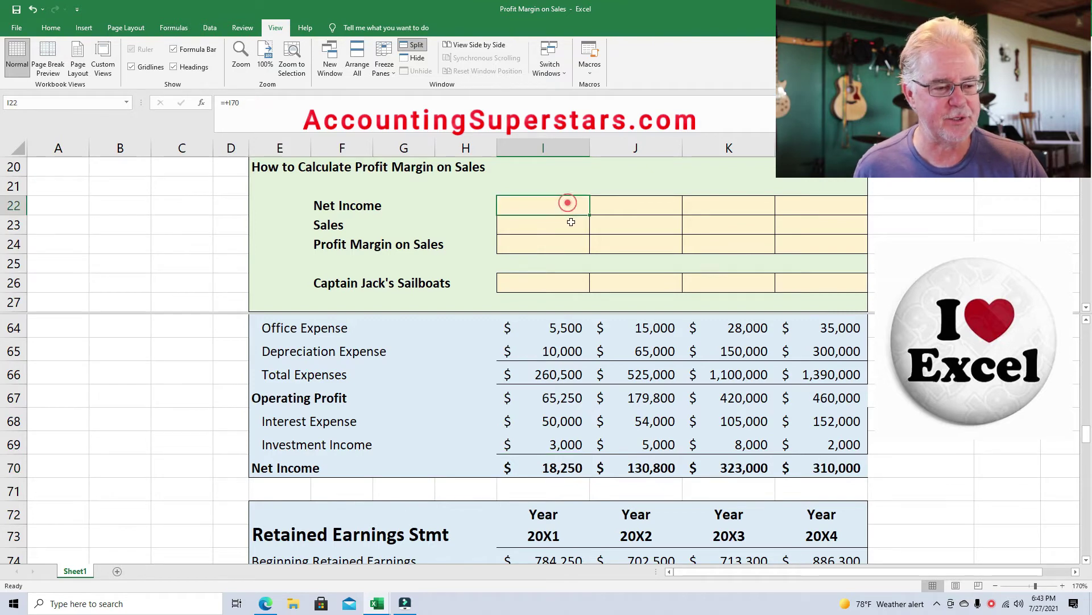
click(51, 28)
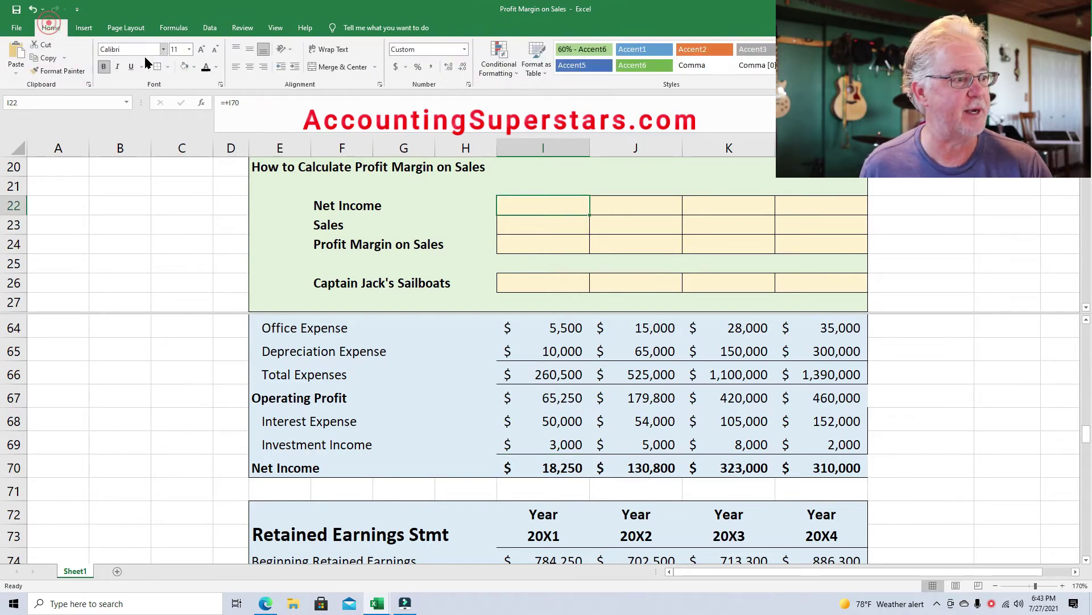
click(206, 67)
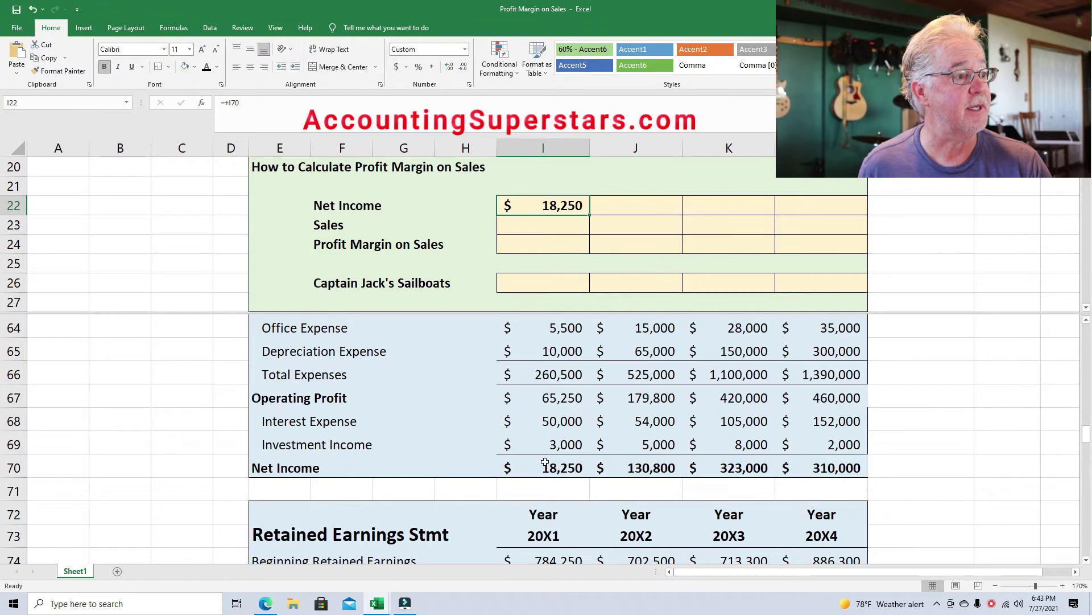
Shade the four Net Income totals in row 70 light orange.
drag(555, 470, 814, 467)
click(195, 67)
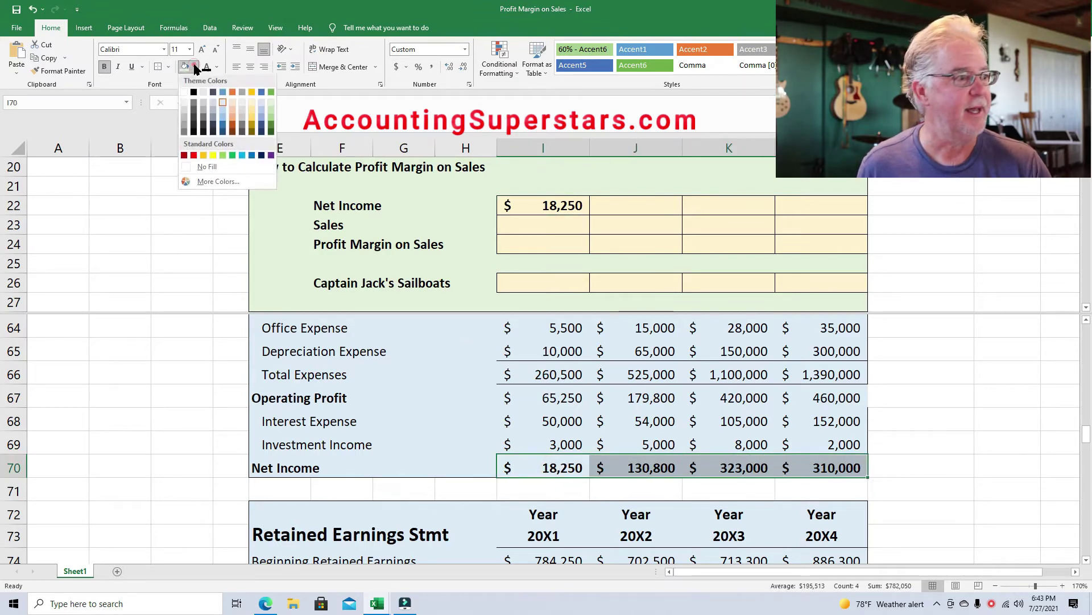
click(237, 103)
click(677, 467)
Fill the 20X2–20X4 Net Income cells with 130,800, 323,000 and 310,000.
click(630, 205)
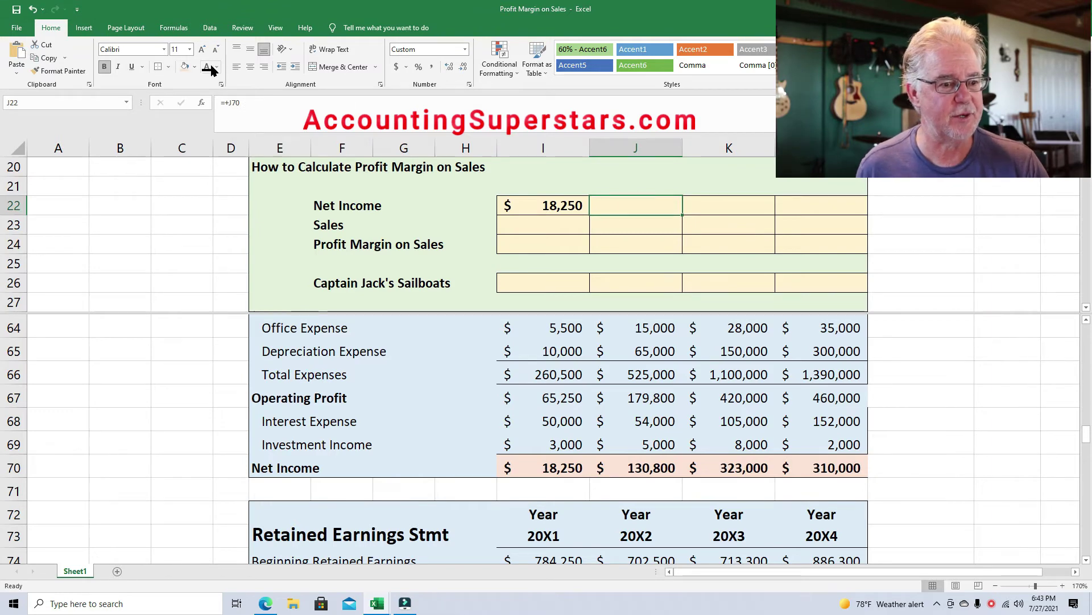
drag(653, 219, 702, 206)
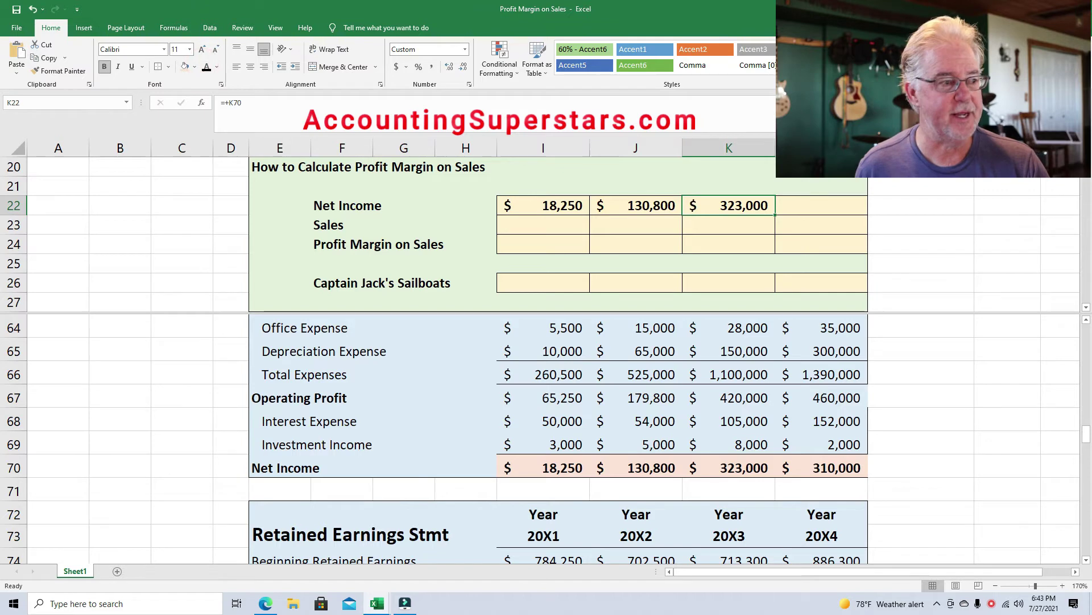
click(823, 206)
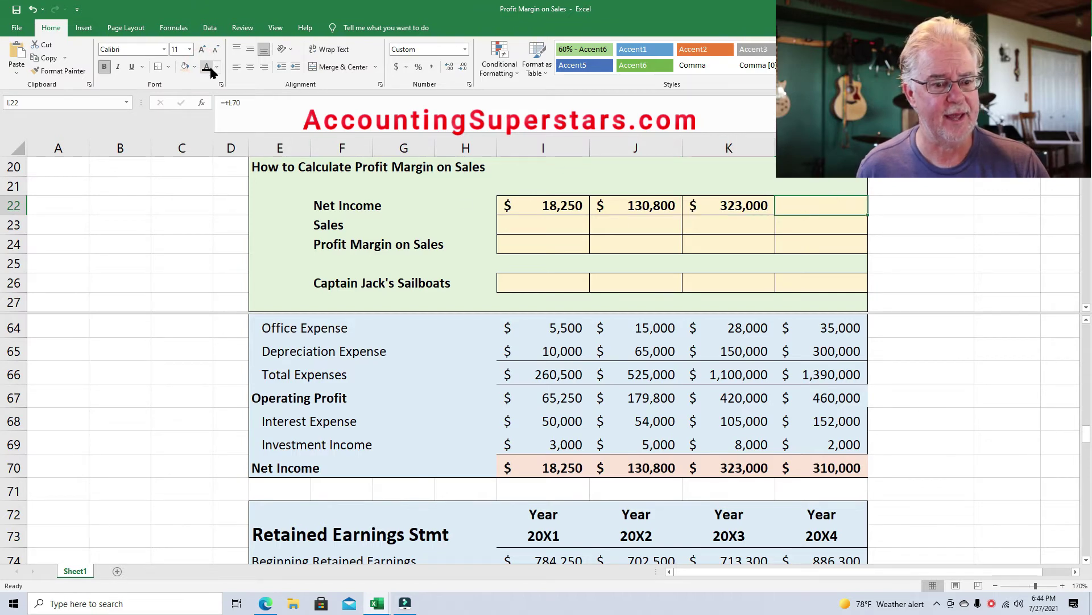
click(520, 224)
click(568, 367)
key(Up)
key(Up)
key(Up)
key(Up)
key(Up)
key(Up)
key(Up)
key(Up)
key(Up)
key(Up)
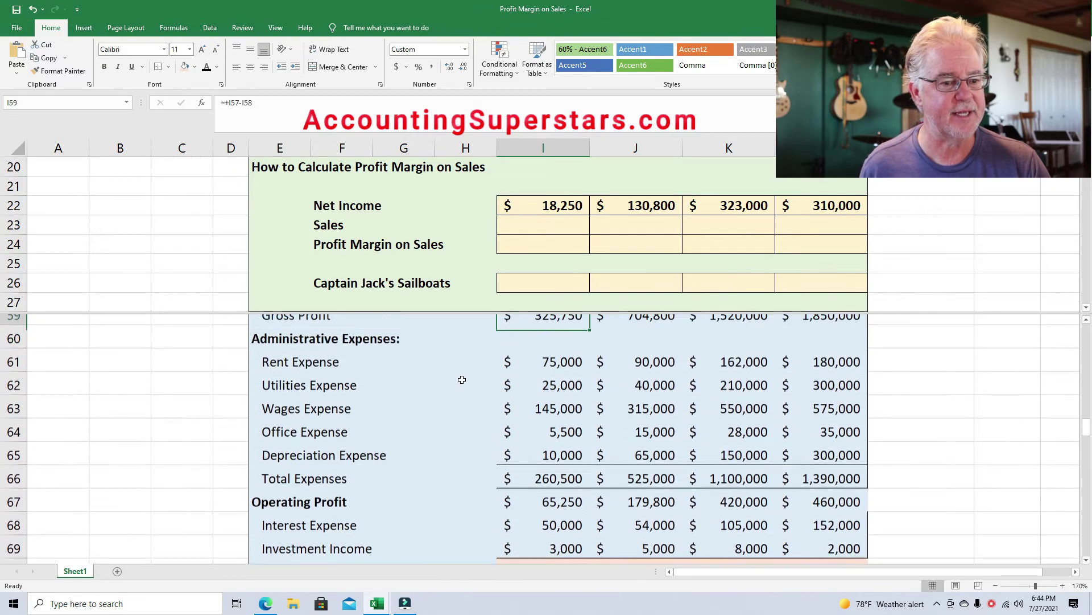
Shade the income statement's four-year Revenue row light red.
scroll(461, 380, up, 1)
click(552, 393)
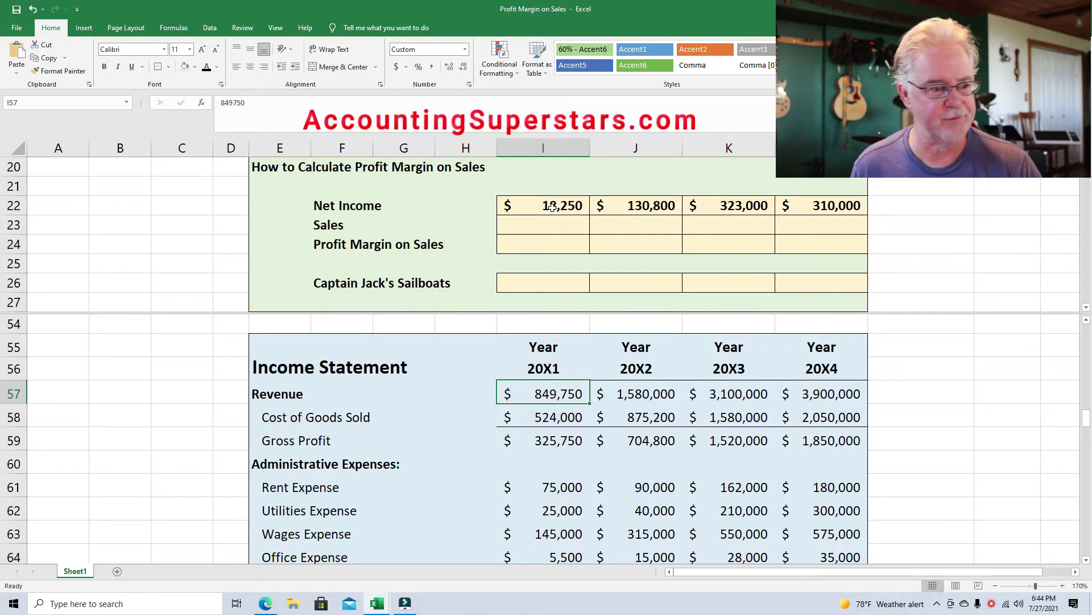
drag(579, 390, 831, 392)
click(185, 66)
Reveal the linked Sales values 849,750, 1,580,000, 3,100,000 and 3,900,000 in I23:L23.
click(533, 223)
drag(583, 219, 816, 222)
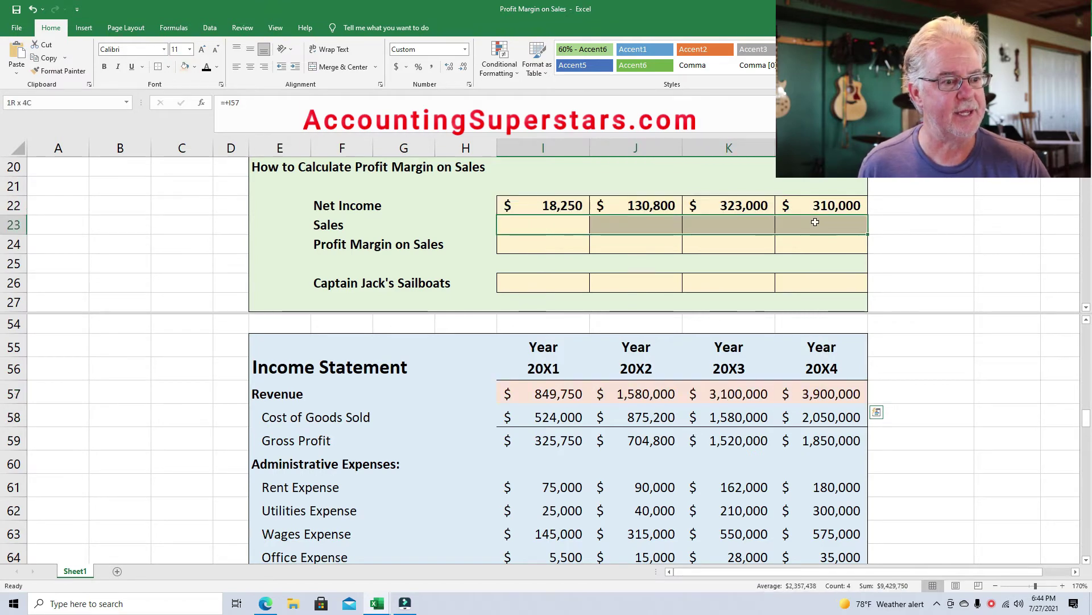
click(207, 67)
click(544, 251)
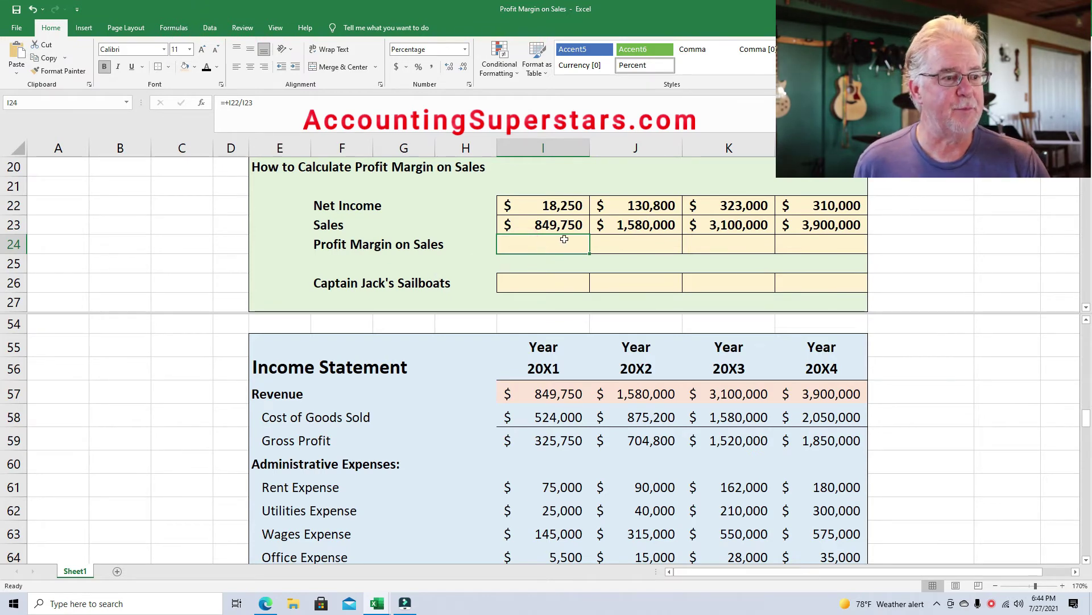
Fill the Profit Margin on Sales row with Net Income / Sales: 2%, 8%, 10%, 8%.
click(205, 69)
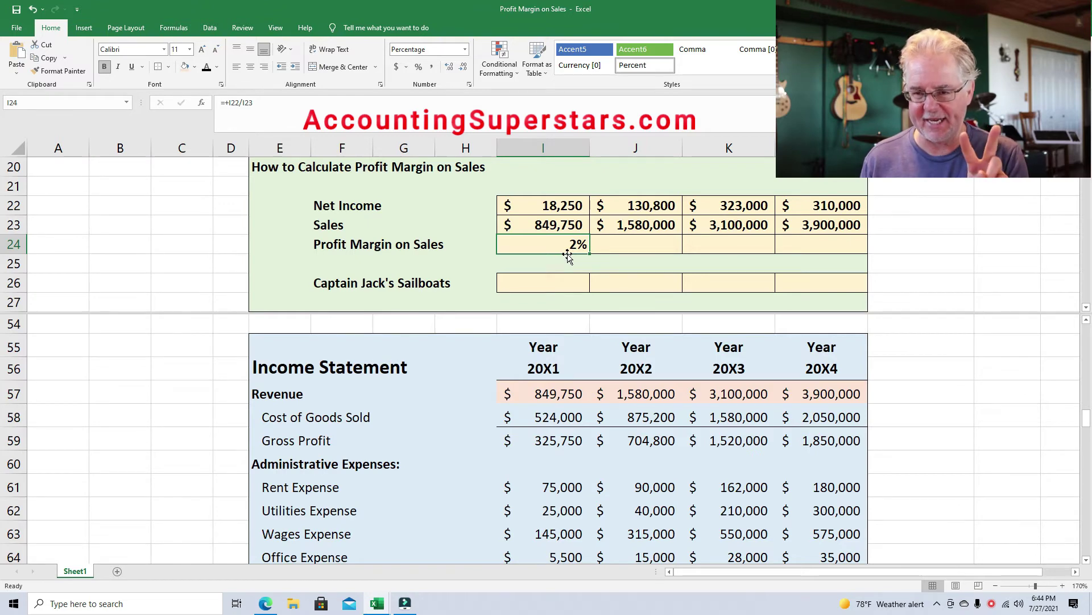
click(627, 245)
key(ctrl+r)
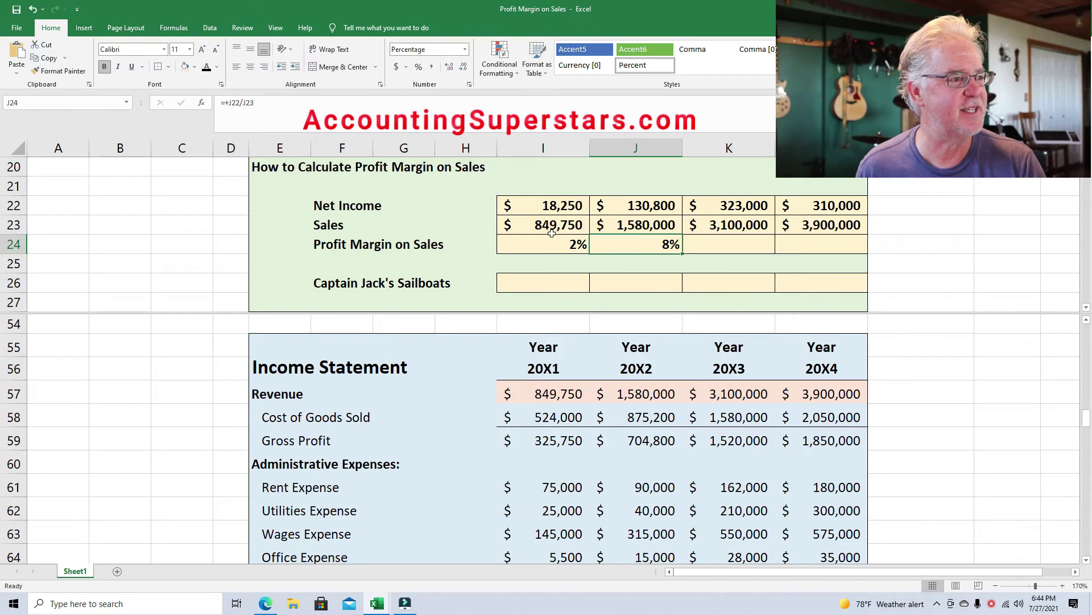
click(626, 251)
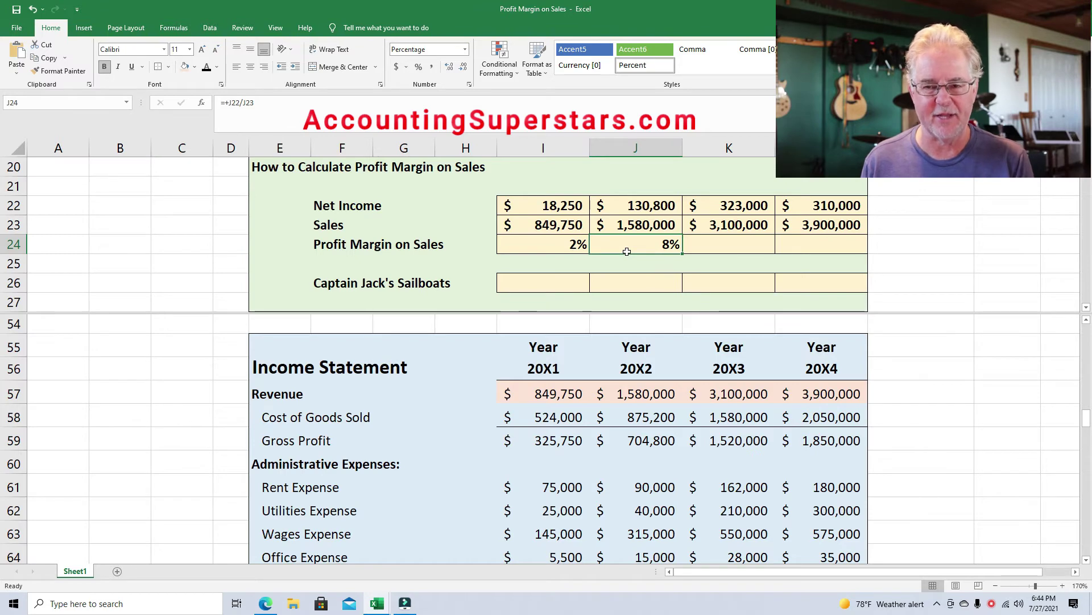
click(745, 254)
key(ctrl+r)
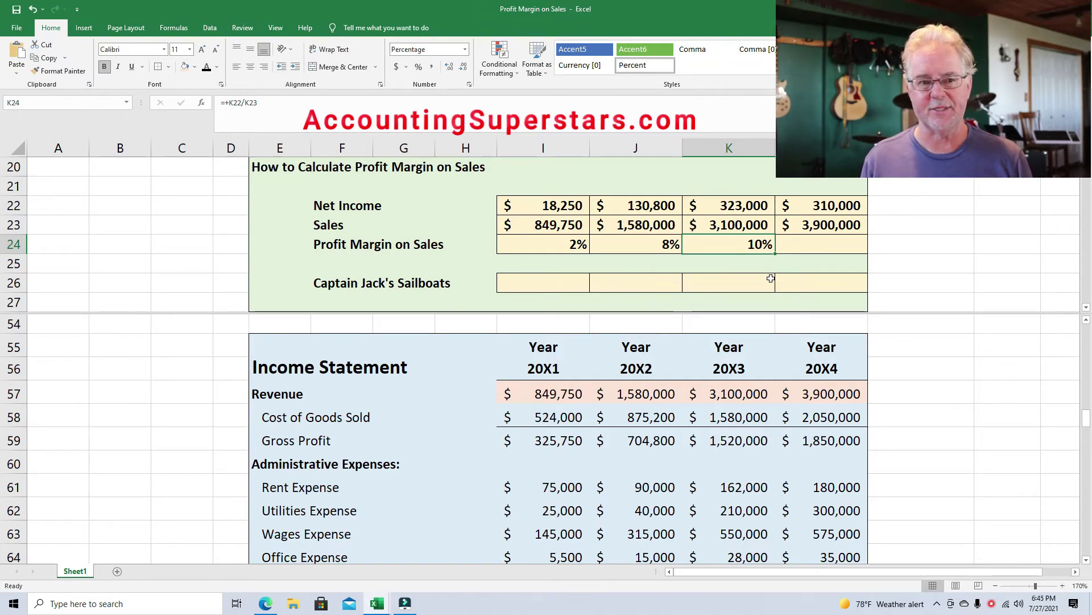
click(853, 251)
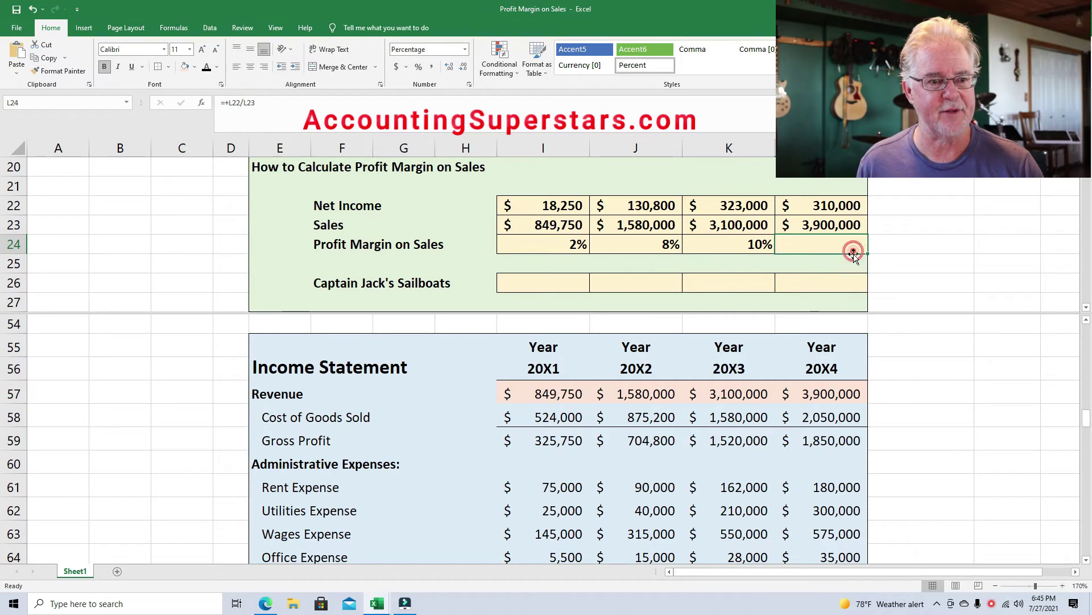
click(205, 70)
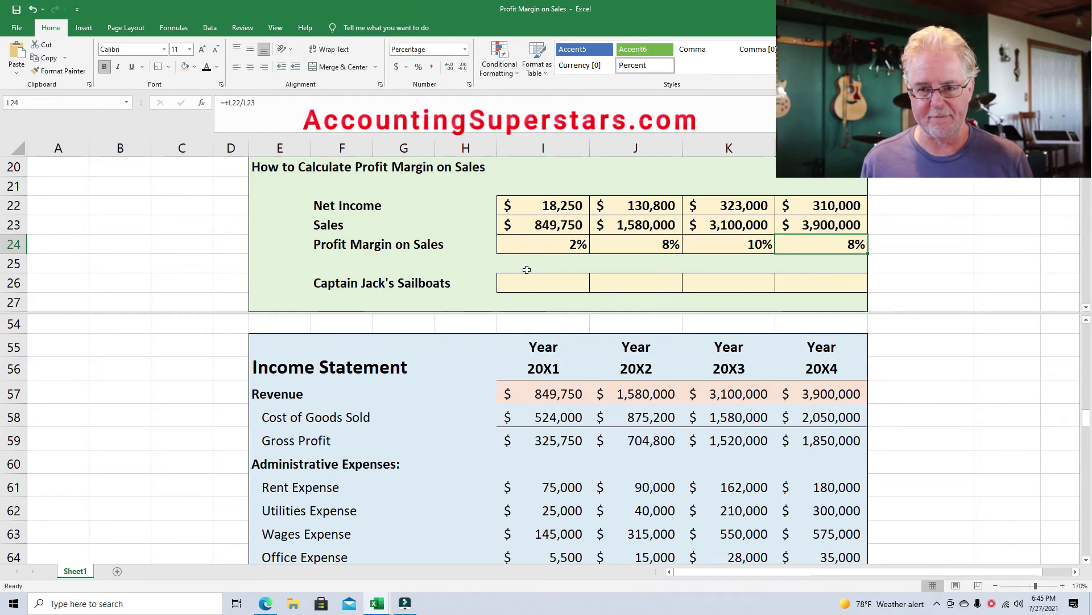
Reveal the Captain Jack's Sailboats margins 5%, 6%, 6% and 4% in I26:L26.
drag(554, 286, 814, 282)
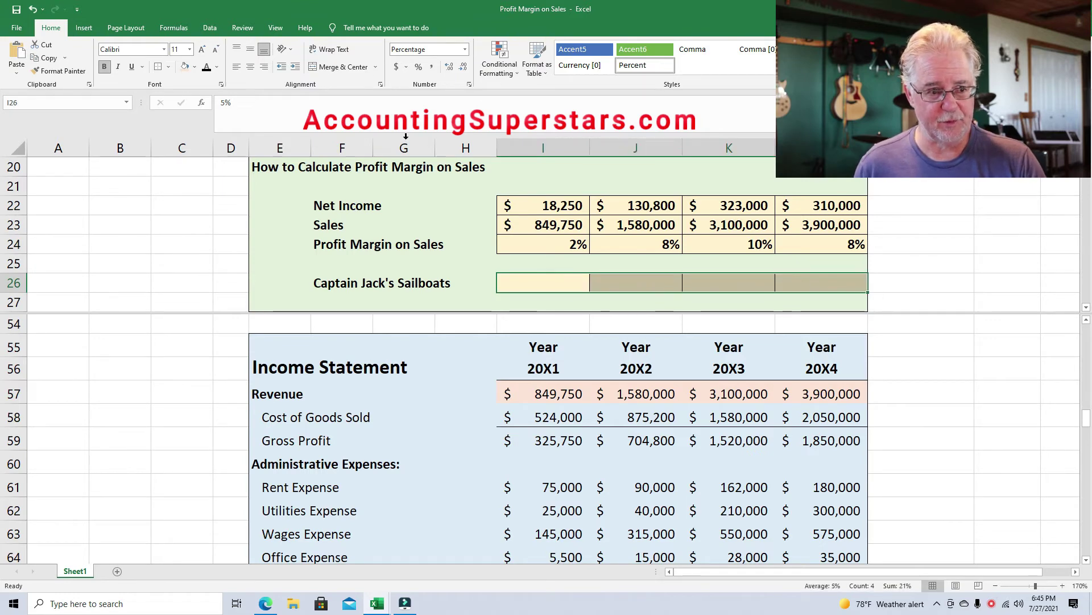
click(206, 67)
click(529, 290)
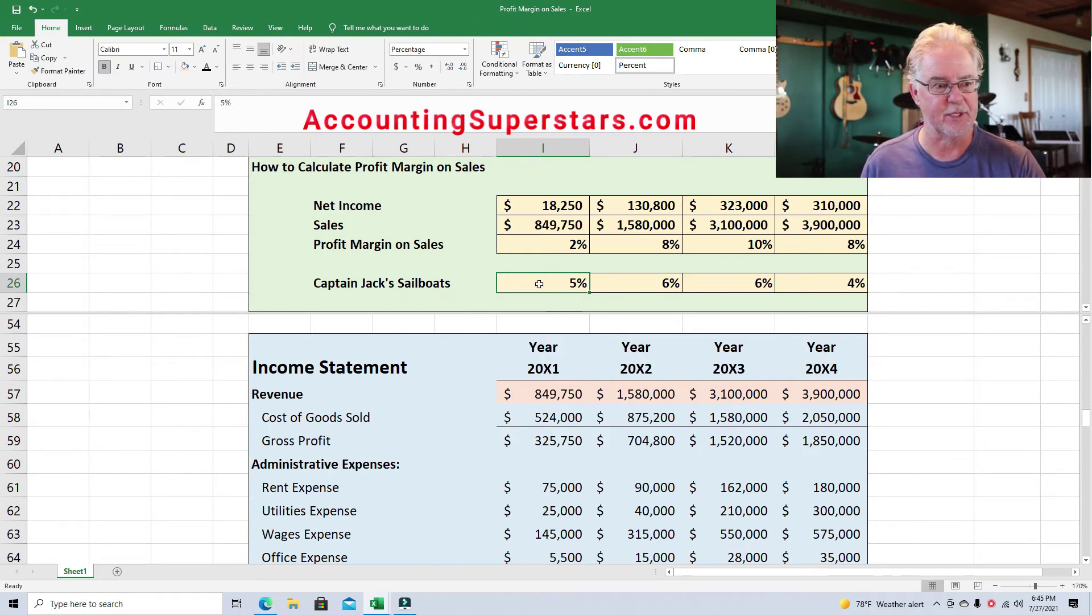
click(627, 283)
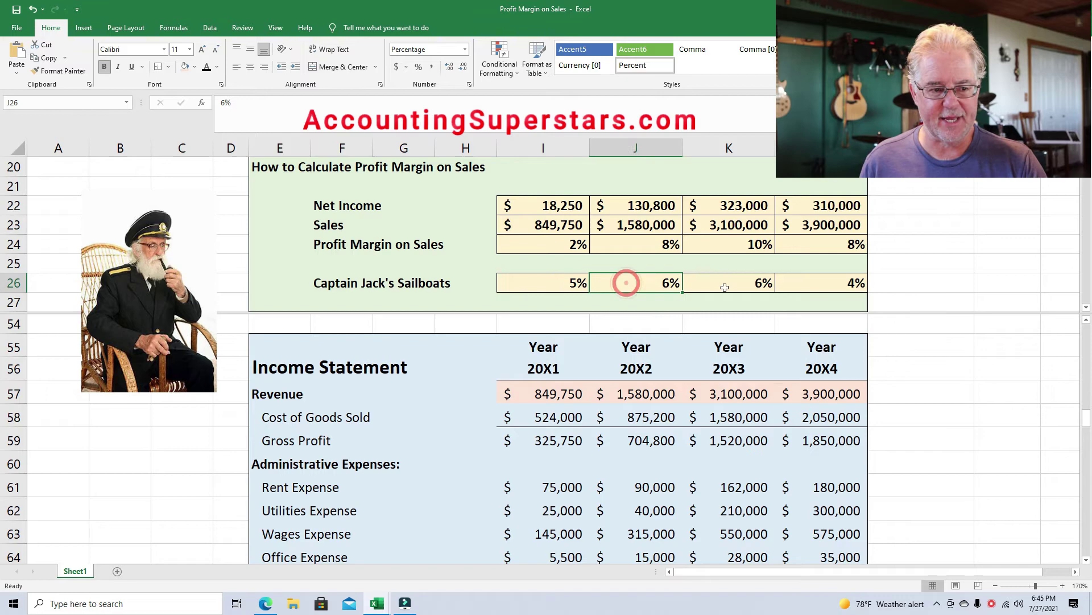
click(726, 287)
click(838, 281)
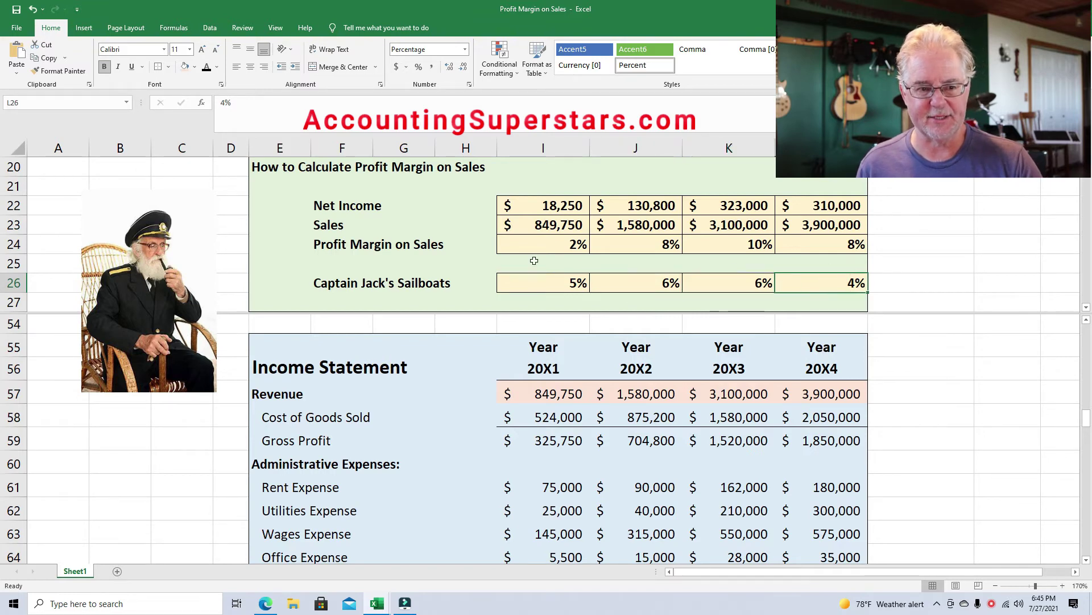